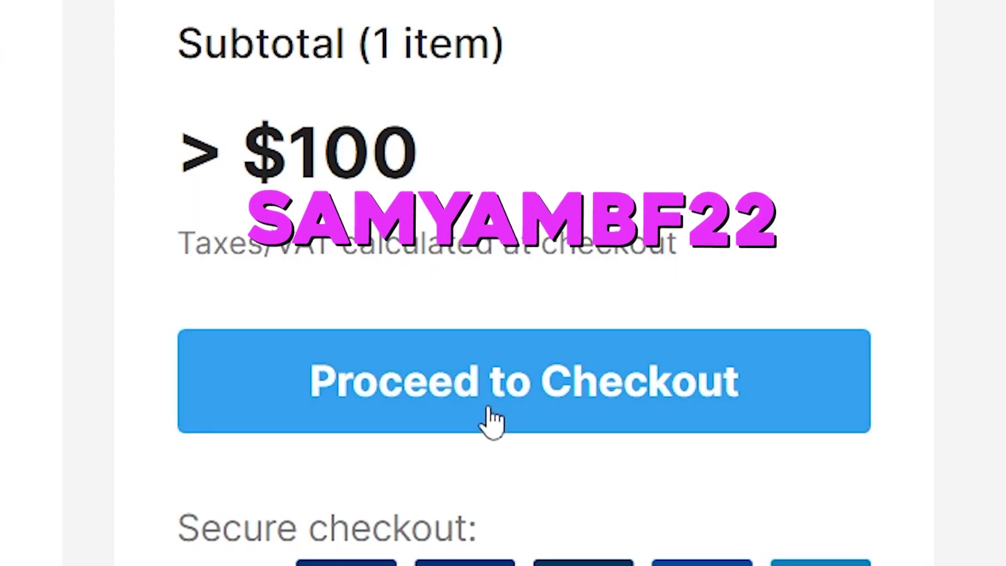
Proceed to checkout for the item in the Asset Store cart
{"action": "left_click", "coordinate": [490, 411]}
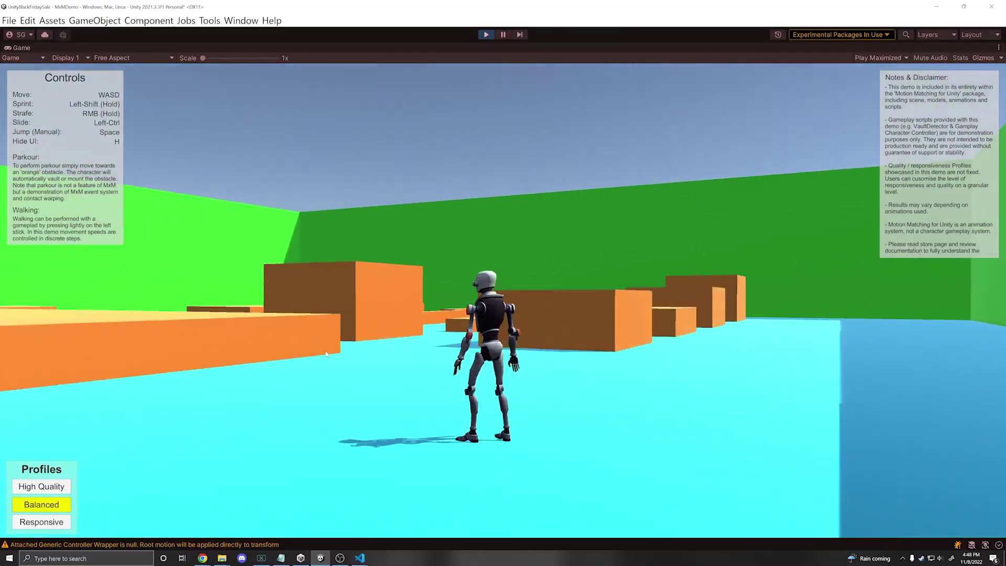
Make the motion matching character vault over the orange platform
{"action": "key", "text": "w"}
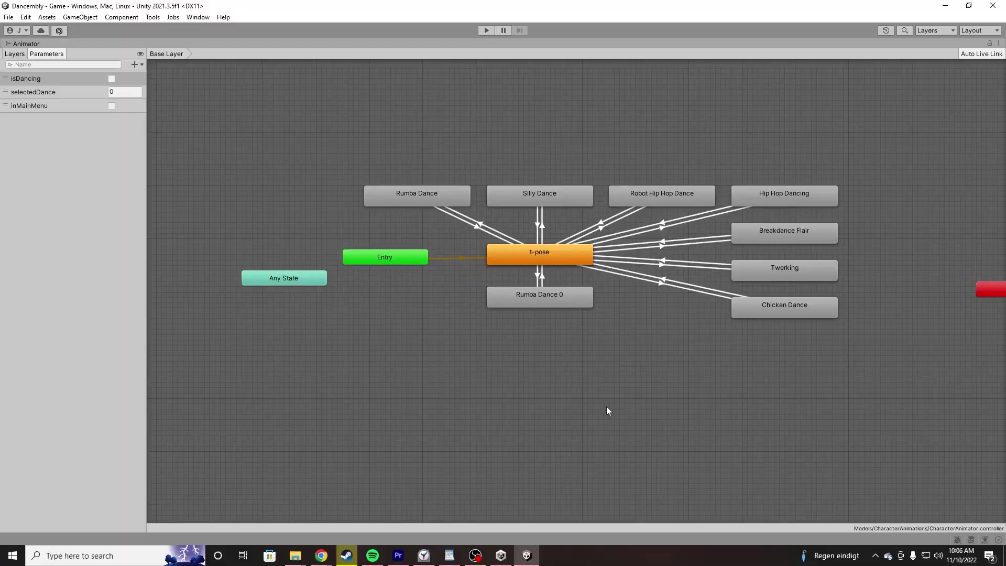
Pan the dance Animator graph to recentre the states in view
{"action": "middle_click_drag", "start_coordinate": [599, 334], "coordinate": [576, 383]}
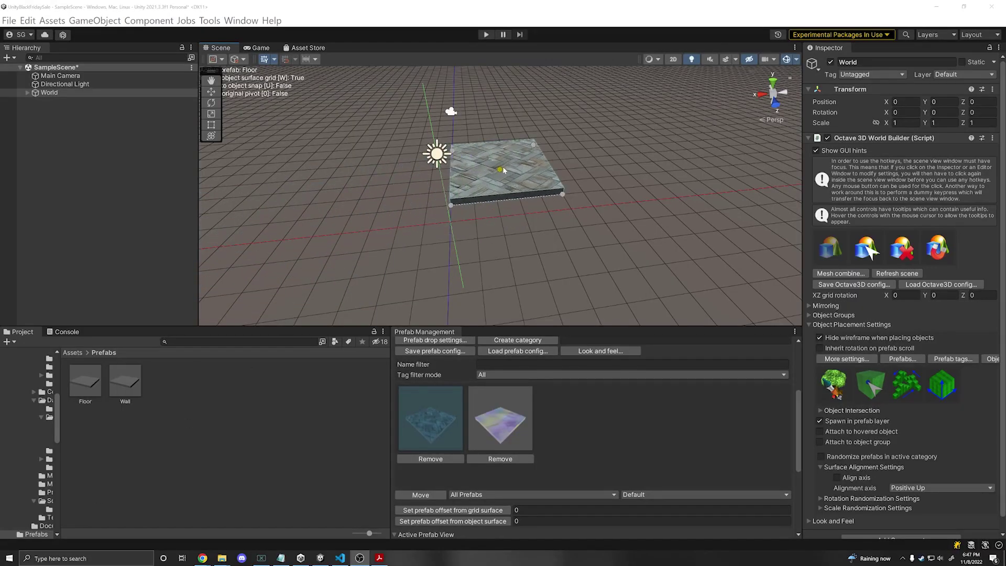
Set Octave3D to single-object placement, place a Floor tile, and paint tiles toward the upper left
{"action": "left_click", "coordinate": [830, 247]}
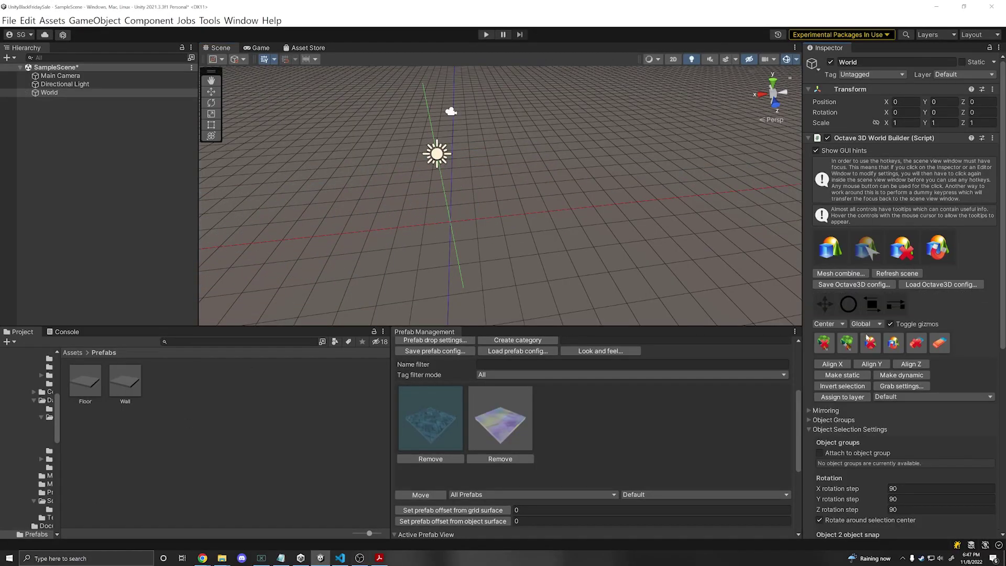
{"action": "left_click", "coordinate": [865, 247]}
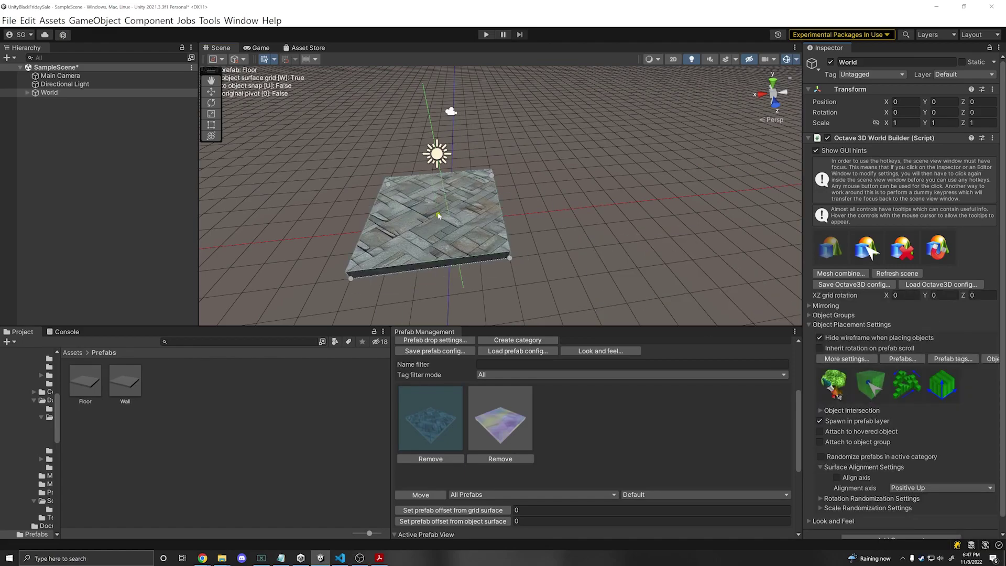
{"action": "left_click", "coordinate": [869, 386]}
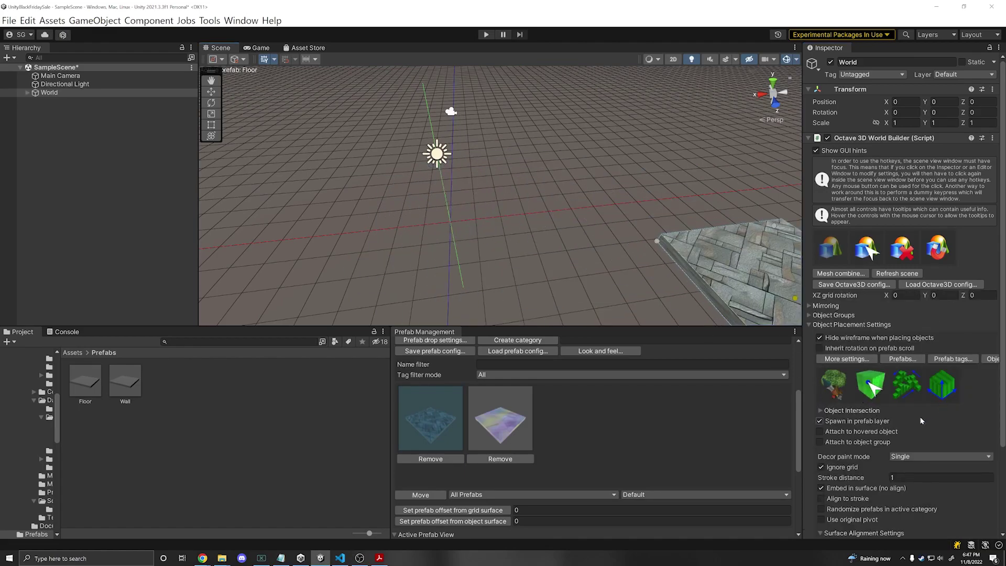
{"action": "key", "text": "1"}
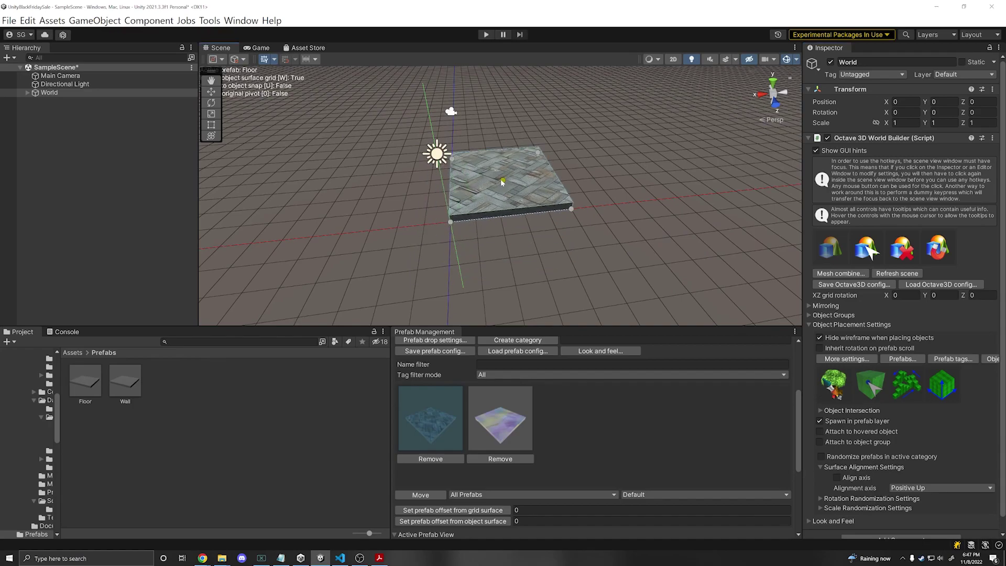
{"action": "left_click", "coordinate": [502, 182]}
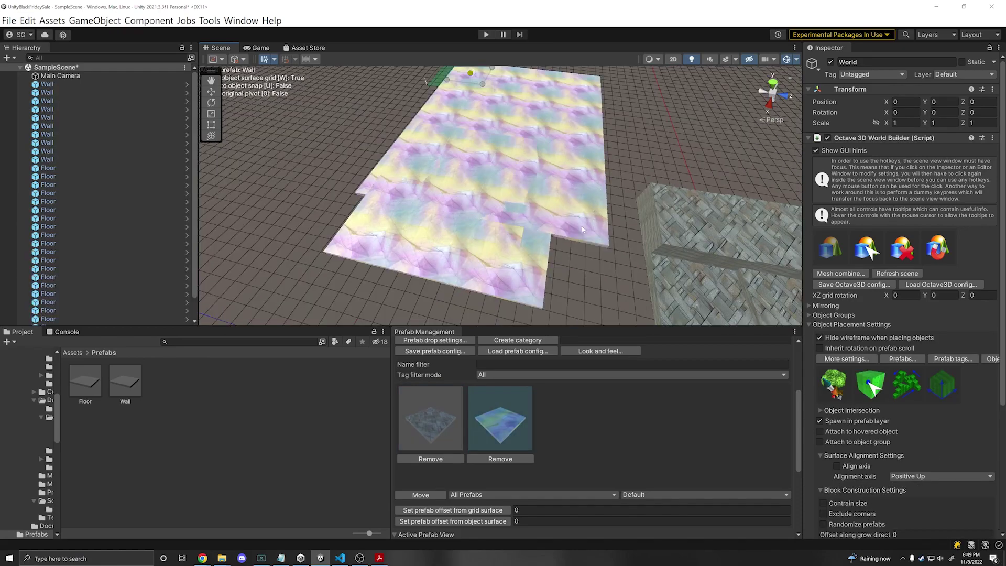
{"action": "left_click_drag", "start_coordinate": [495, 250], "coordinate": [344, 79]}
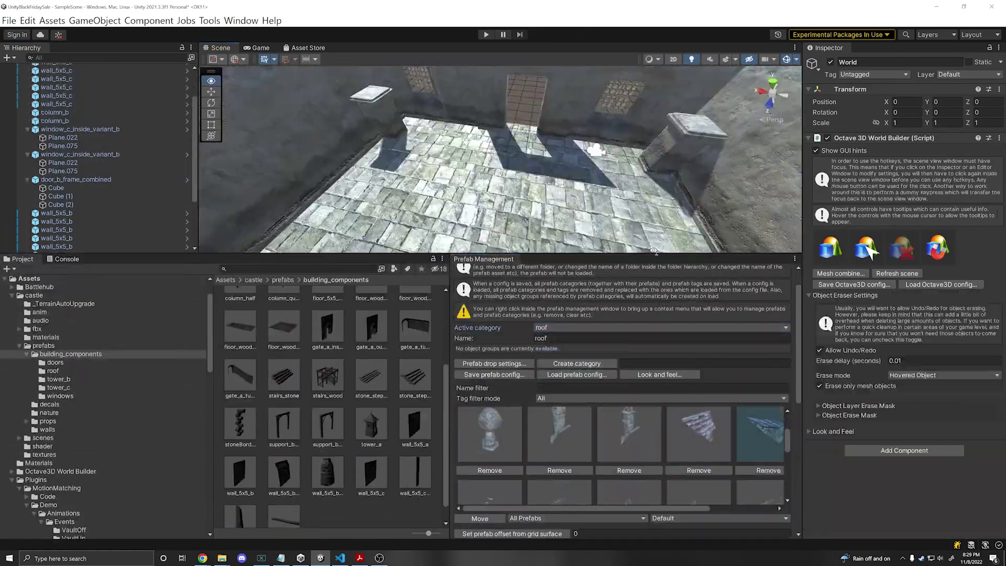
Return the world builder to object placement and look around the castle room
{"action": "left_click", "coordinate": [838, 249]}
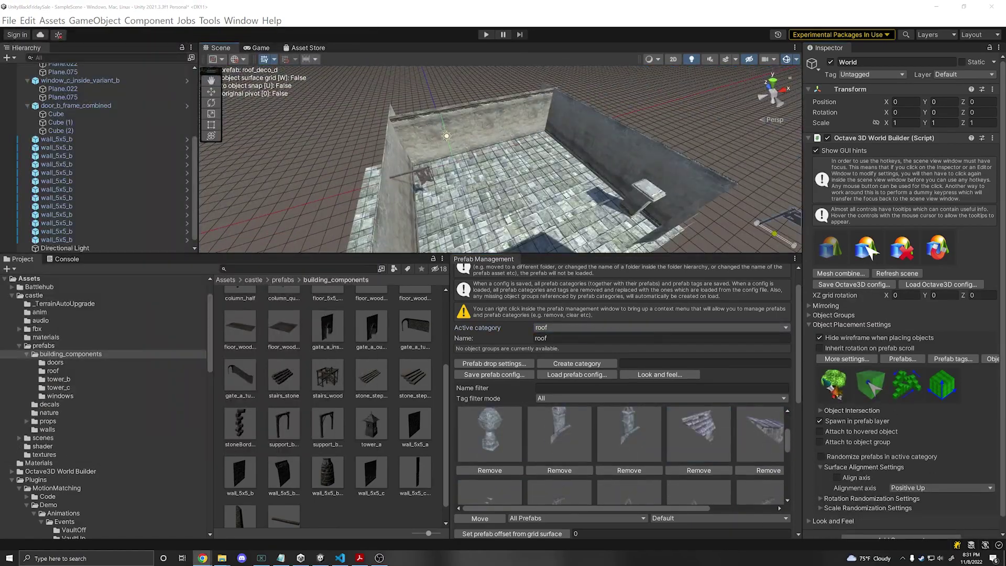
{"action": "scroll", "coordinate": [493, 135], "scroll_direction": "down", "scroll_amount": 2, "text": "ctrl"}
{"action": "scroll", "coordinate": [546, 225], "scroll_direction": "down", "scroll_amount": 3, "text": "ctrl"}
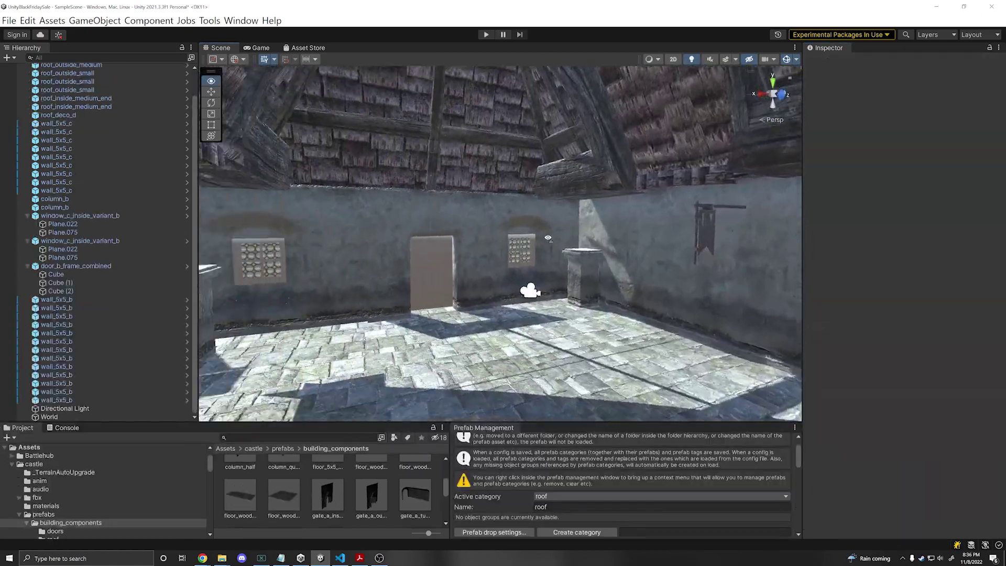
{"action": "right_click_drag", "start_coordinate": [468, 257], "coordinate": [519, 156]}
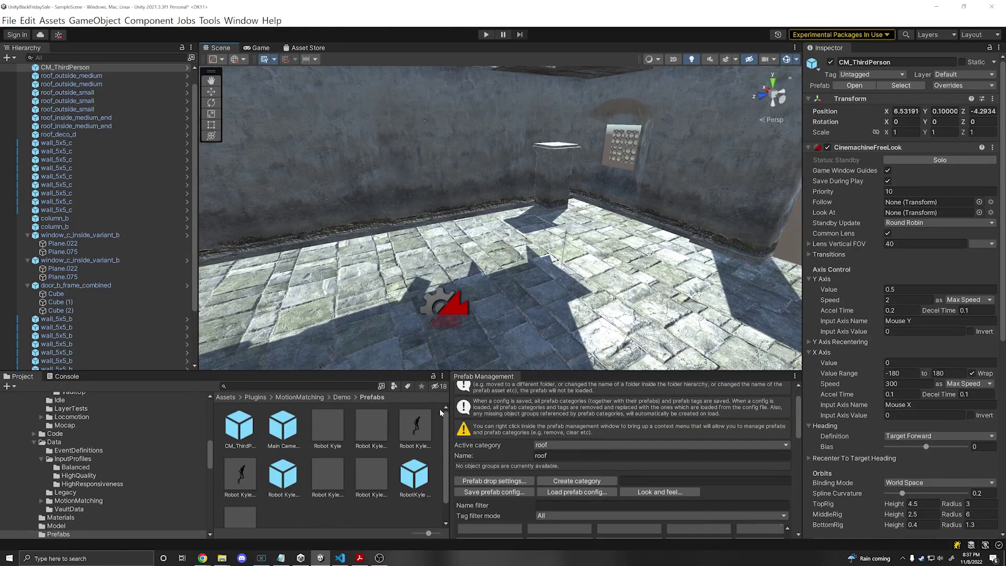
Drag the Robot Kyle_AI prefab into the castle and enter Play mode
{"action": "left_click", "coordinate": [415, 426]}
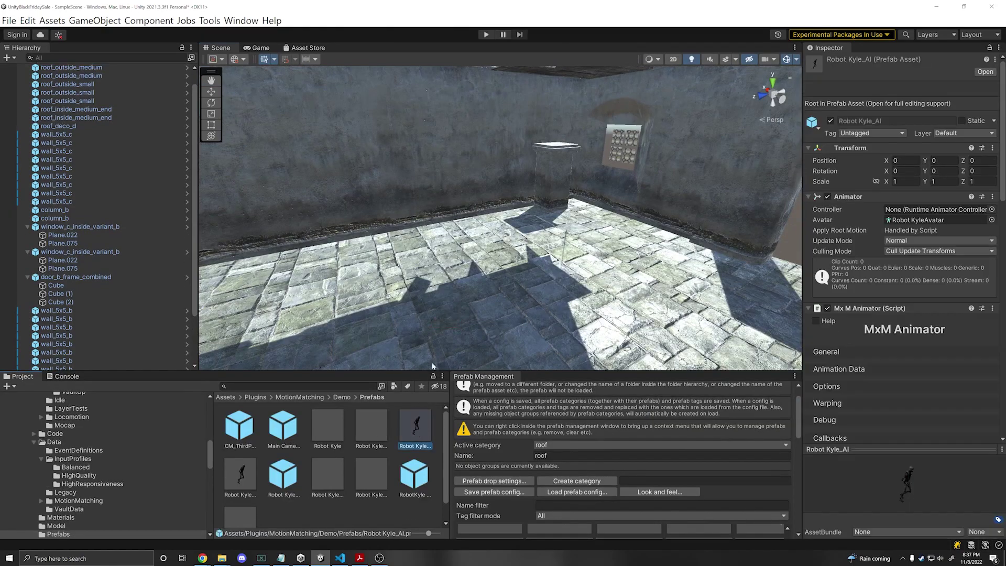
{"action": "left_click_drag", "start_coordinate": [458, 316], "coordinate": [459, 317]}
{"action": "right_click_drag", "start_coordinate": [459, 316], "coordinate": [553, 284]}
{"action": "key", "text": "ctrl+p"}
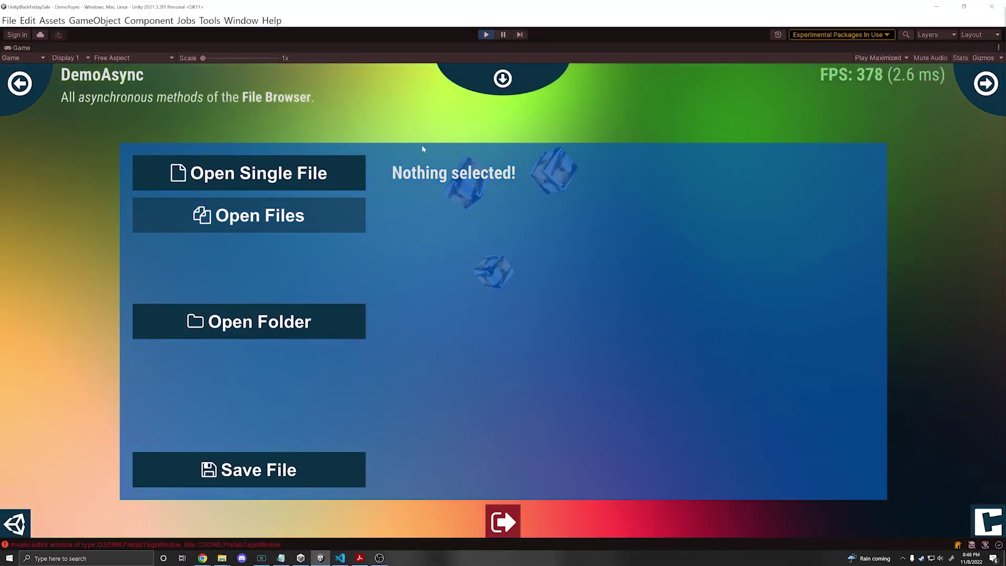
Open an image from the images folder in the file browser demo
{"action": "left_click", "coordinate": [271, 184]}
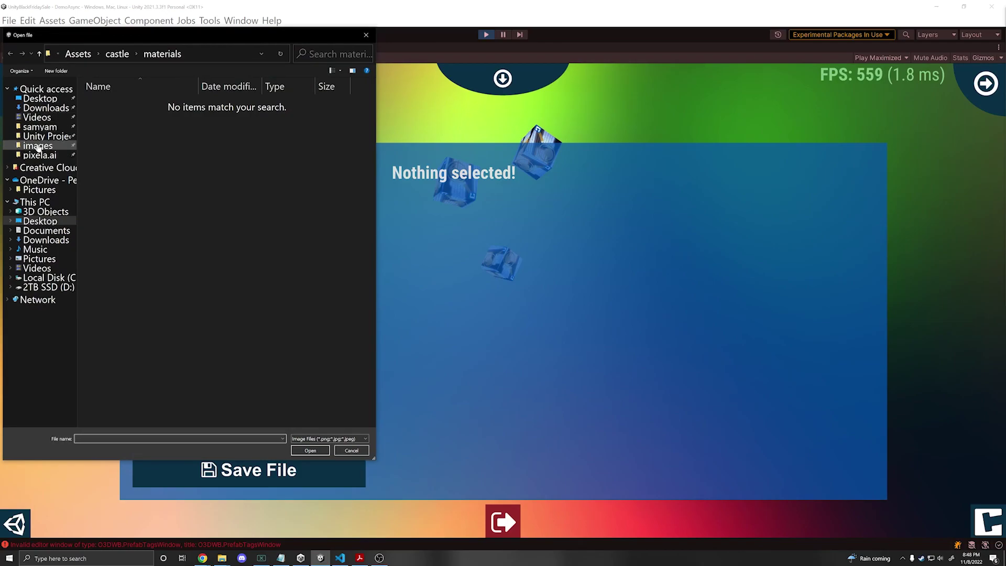
{"action": "left_click", "coordinate": [38, 147]}
{"action": "double_click", "coordinate": [142, 157]}
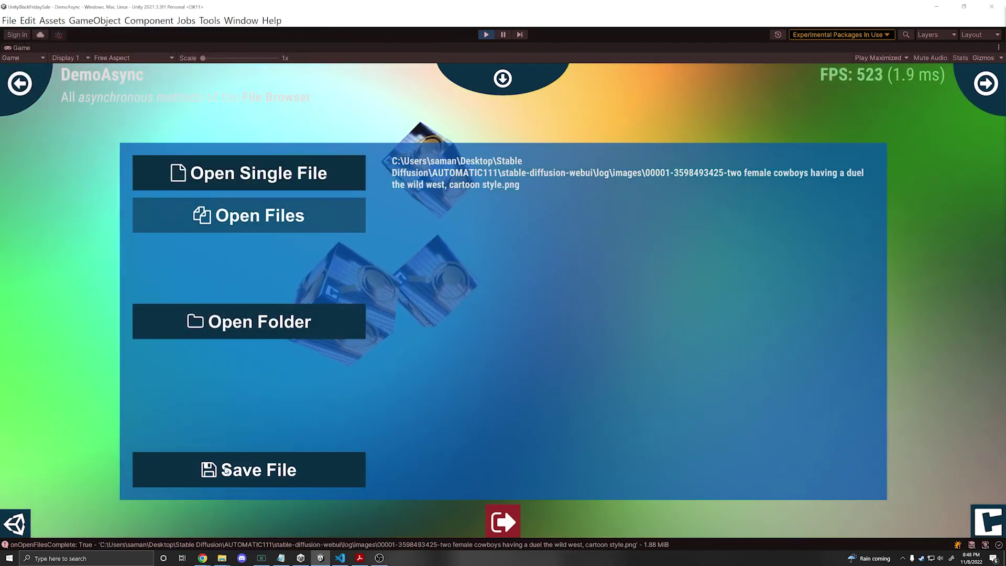
In the save dialog, browse _Scripts, Scenes, StreamingAssets and Art, then close without choosing a file
{"action": "left_click", "coordinate": [225, 470]}
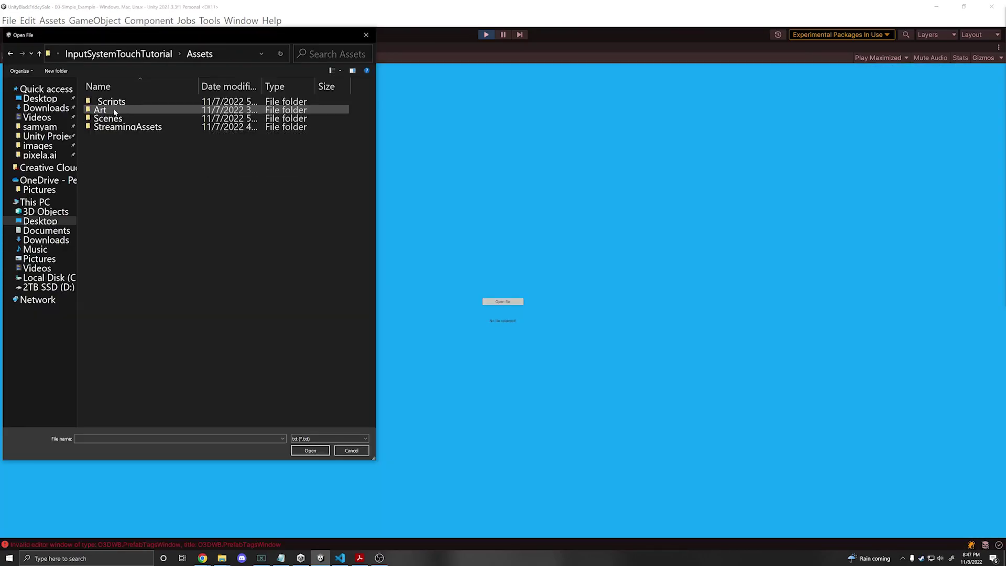
{"action": "double_click", "coordinate": [152, 102]}
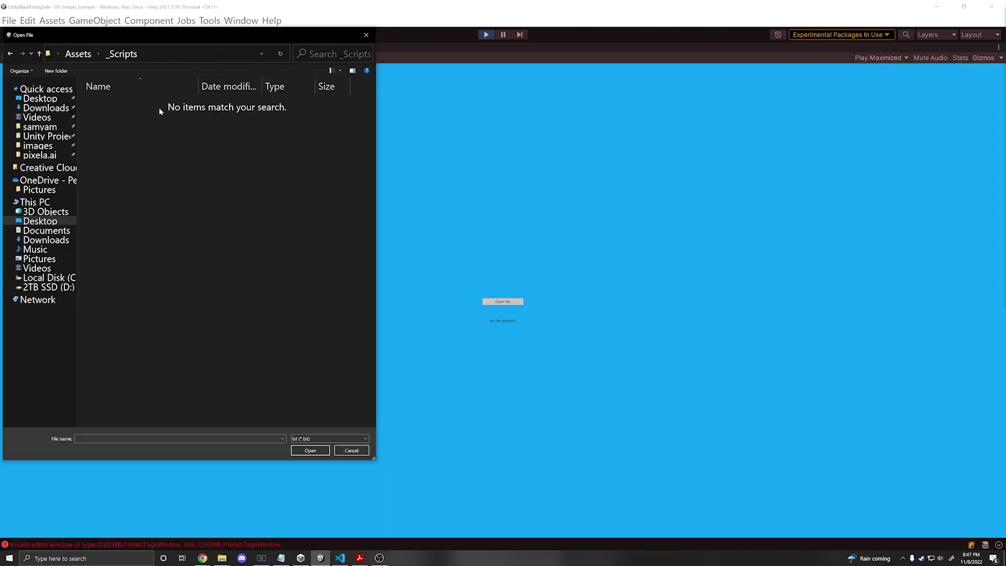
{"action": "left_click", "coordinate": [78, 54]}
{"action": "double_click", "coordinate": [112, 117]}
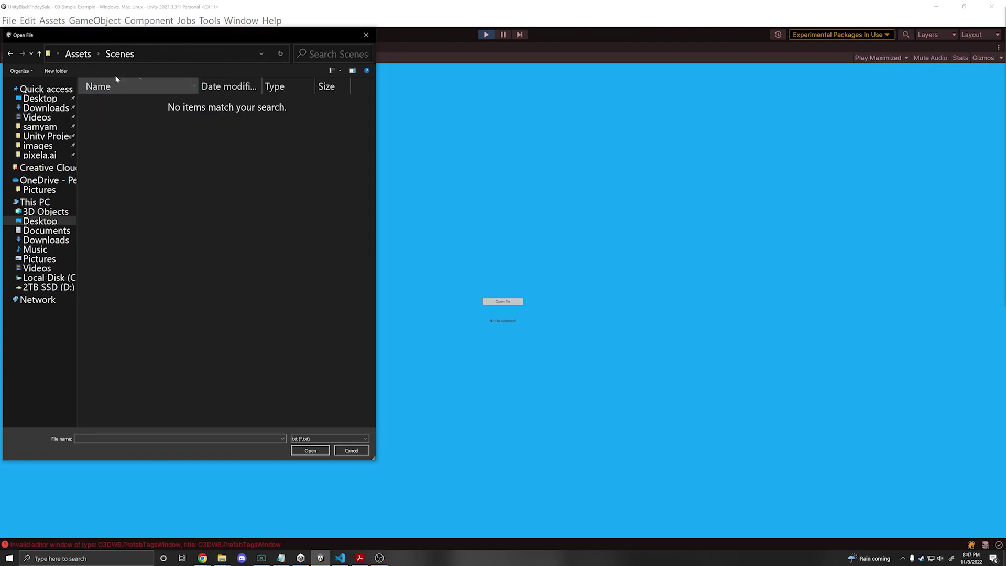
{"action": "left_click", "coordinate": [82, 55]}
{"action": "double_click", "coordinate": [117, 128]}
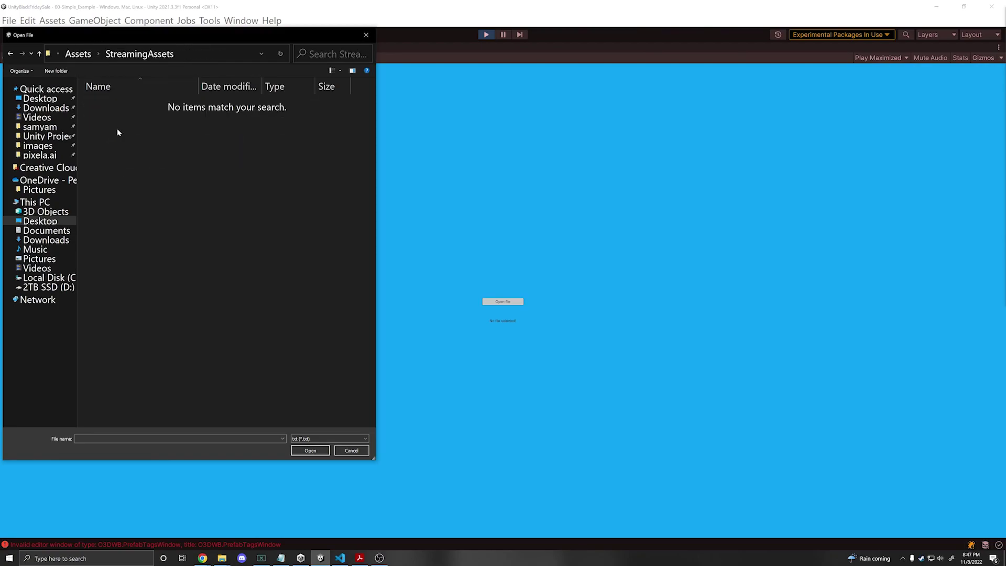
{"action": "left_click", "coordinate": [82, 54]}
{"action": "left_click", "coordinate": [105, 111]}
{"action": "double_click", "coordinate": [104, 111]}
{"action": "left_click", "coordinate": [89, 54]}
{"action": "left_click", "coordinate": [364, 35]}
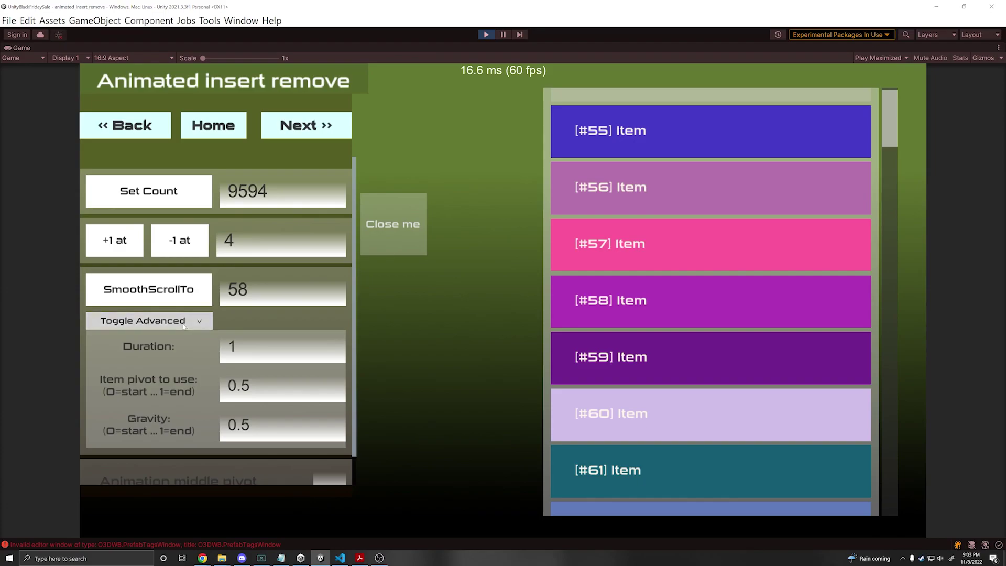
Collapse the advanced options, spin the minute wheel to 55, reset to the current time, and confirm
{"action": "left_click", "coordinate": [184, 326]}
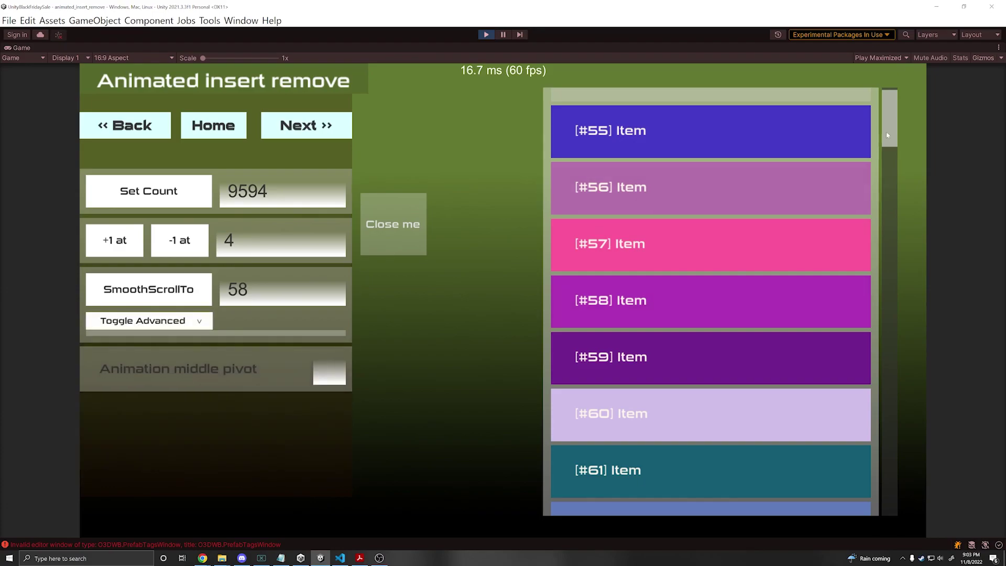
{"action": "left_click_drag", "start_coordinate": [888, 118], "coordinate": [652, 86]}
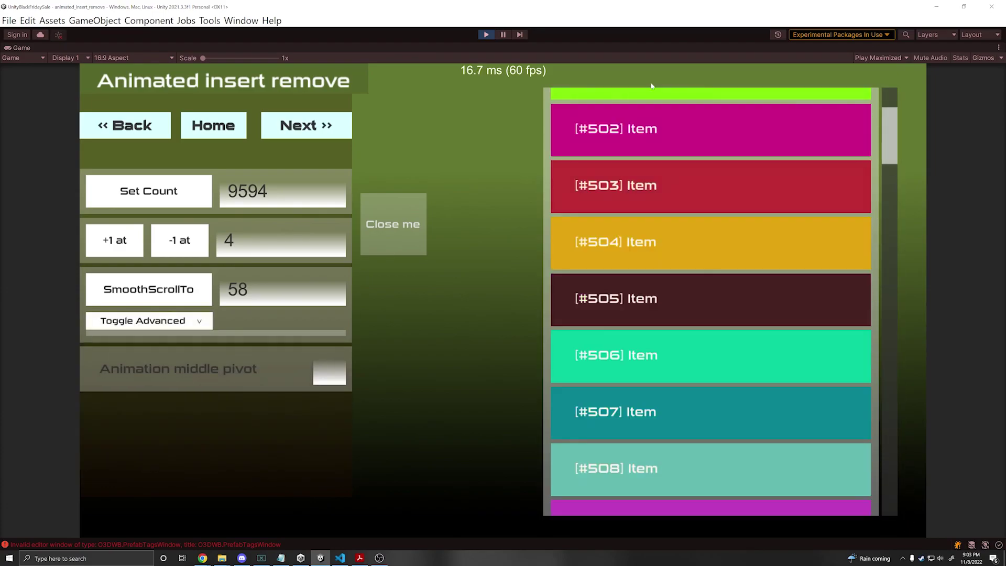
{"action": "left_click", "coordinate": [486, 36]}
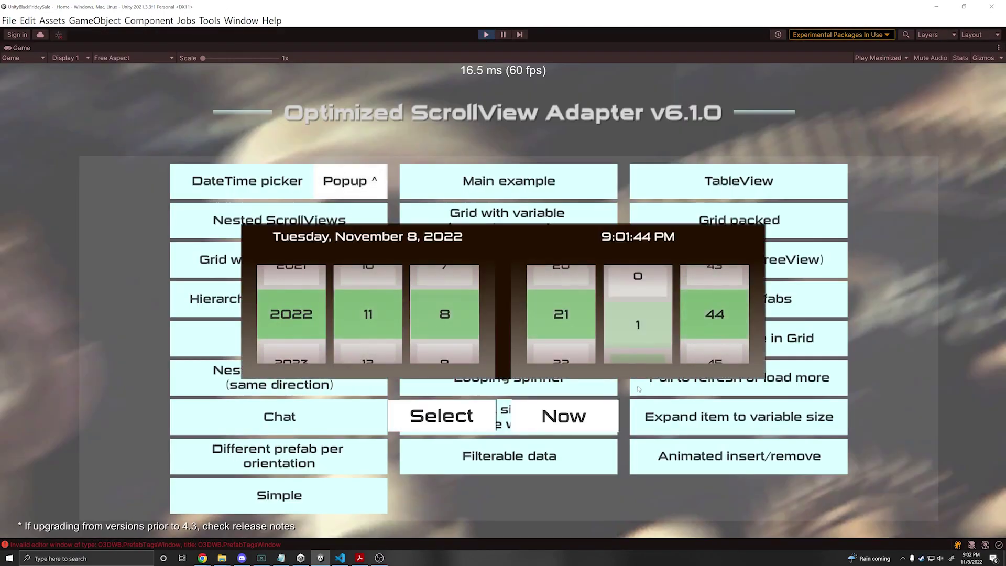
{"action": "left_click_drag", "start_coordinate": [636, 303], "coordinate": [636, 331]}
{"action": "left_click", "coordinate": [548, 428]}
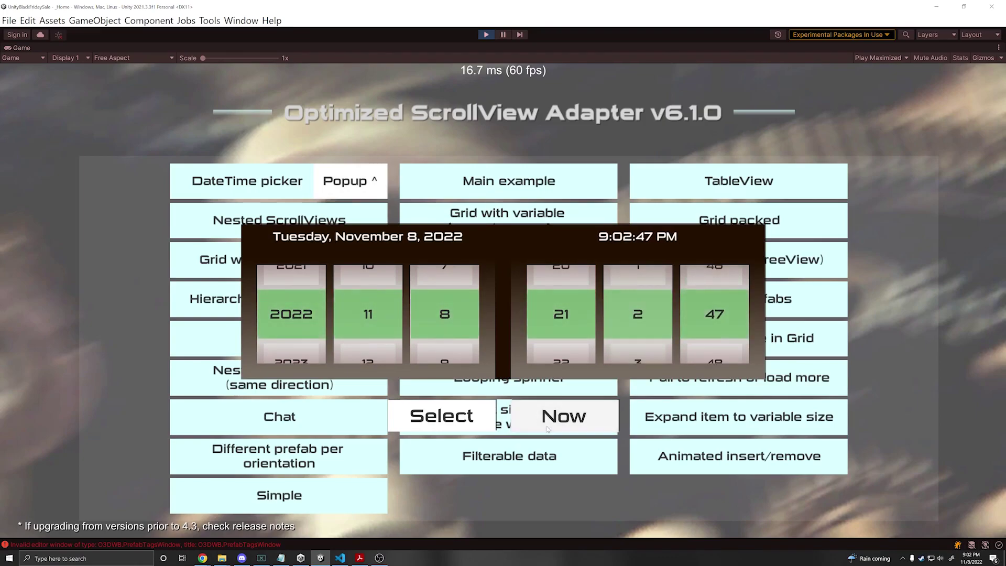
{"action": "left_click", "coordinate": [478, 423]}
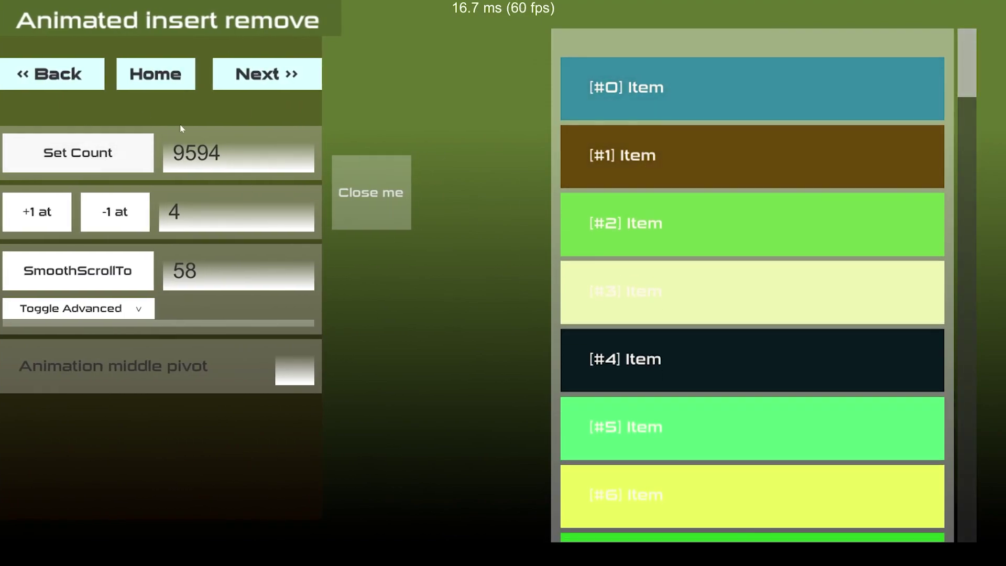
Smooth-scroll to item 58, toggle the advanced options, and add a message at the chat's end
{"action": "left_click", "coordinate": [78, 270]}
{"action": "left_click", "coordinate": [79, 308]}
{"action": "left_click", "coordinate": [124, 317]}
{"action": "left_click_drag", "start_coordinate": [969, 69], "coordinate": [973, 122]}
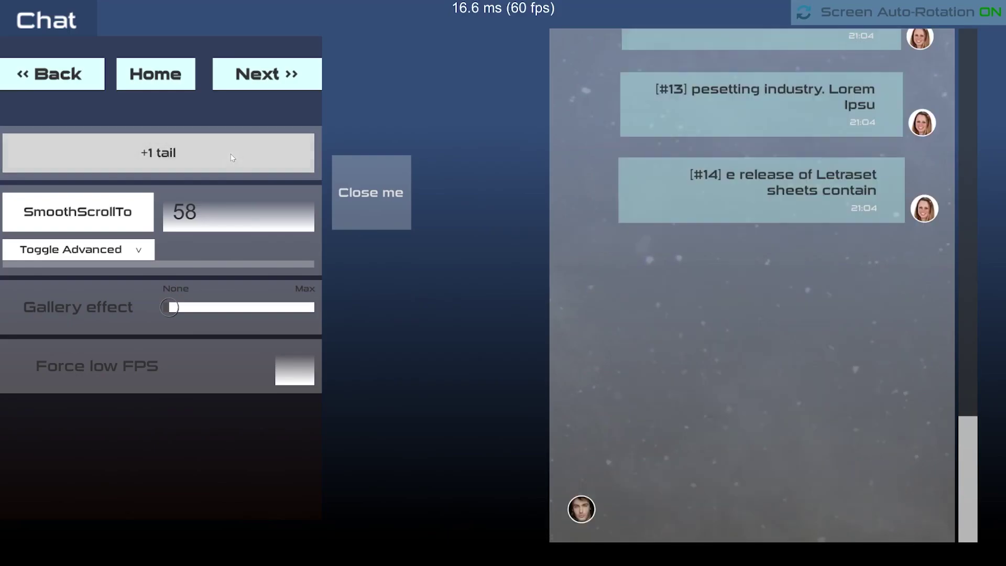
{"action": "left_click", "coordinate": [232, 157]}
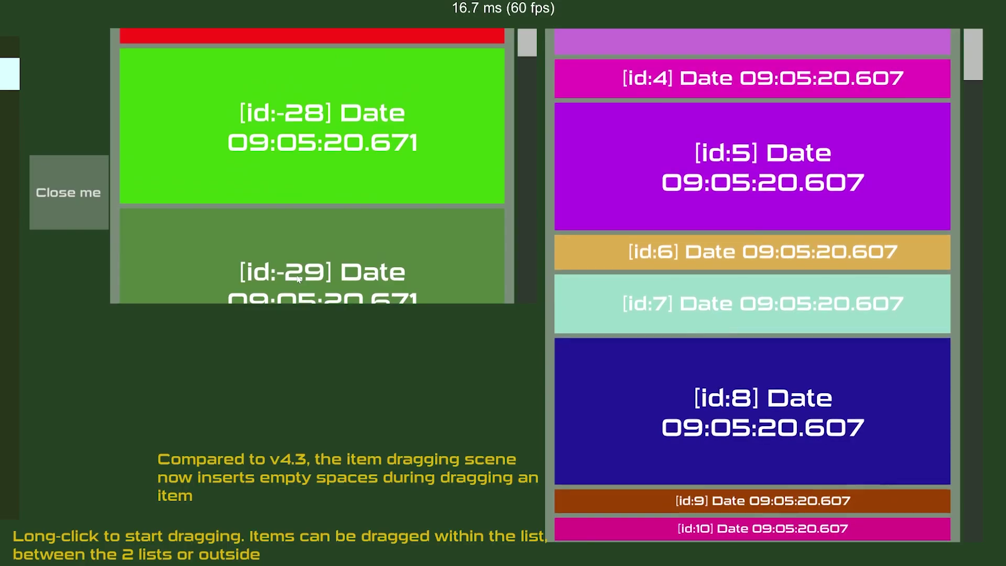
Move item id:-29 to the right list and toggle the packed grid's big-first and auto group-size options
{"action": "left_click_drag", "start_coordinate": [298, 279], "coordinate": [794, 419]}
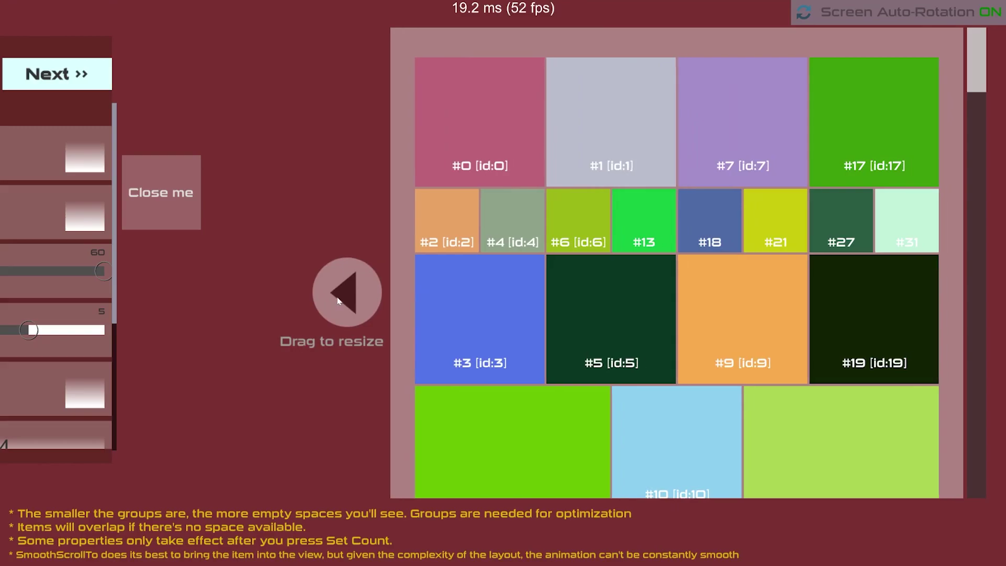
{"action": "left_click", "coordinate": [295, 162]}
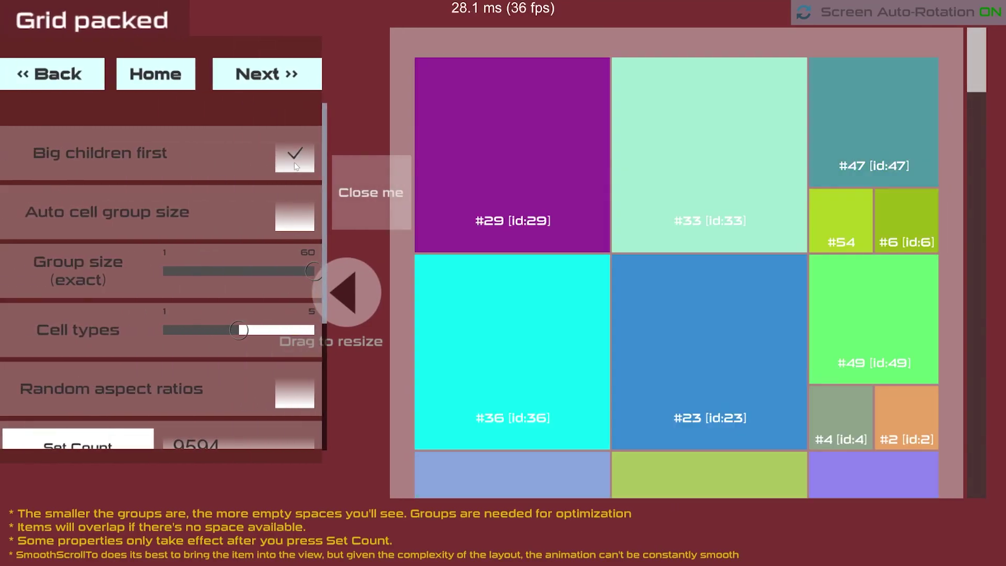
{"action": "left_click", "coordinate": [294, 161]}
{"action": "left_click", "coordinate": [294, 214]}
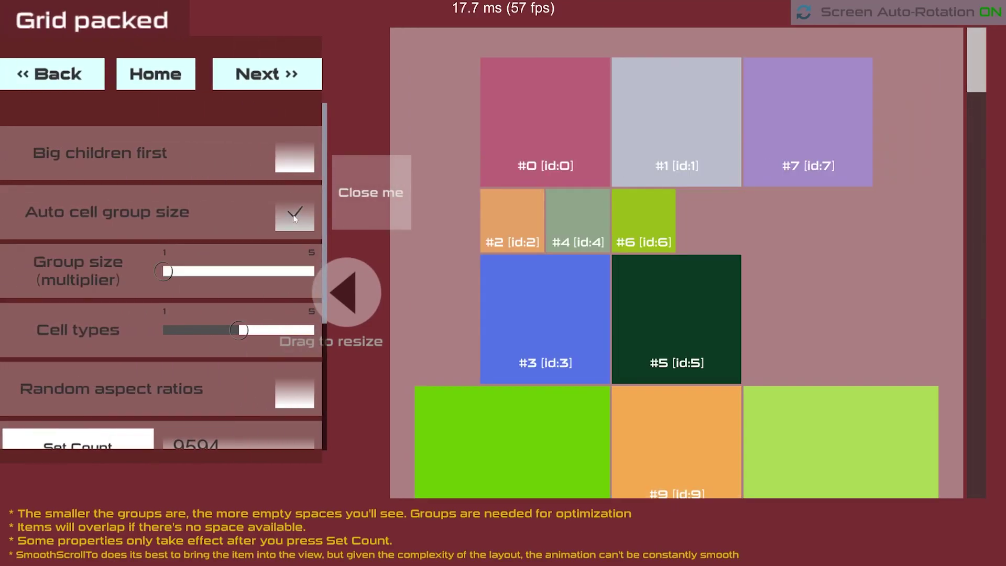
{"action": "left_click", "coordinate": [294, 215]}
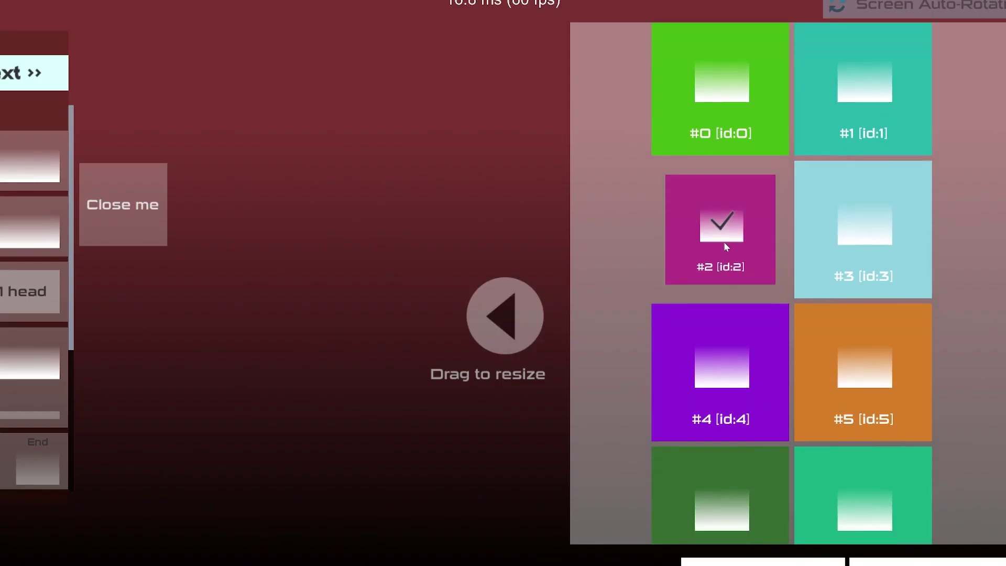
Check grid items #3, #5 and #4, then select Item #4's third button and the LLL button
{"action": "scroll", "coordinate": [725, 220], "scroll_direction": "down", "scroll_amount": 1}
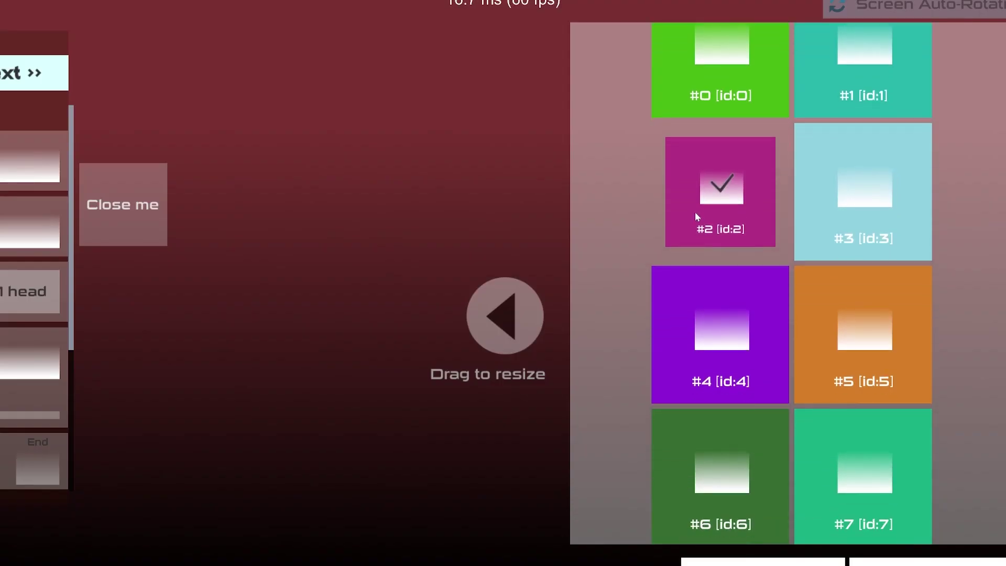
{"action": "left_click", "coordinate": [869, 195]}
{"action": "left_click", "coordinate": [849, 330]}
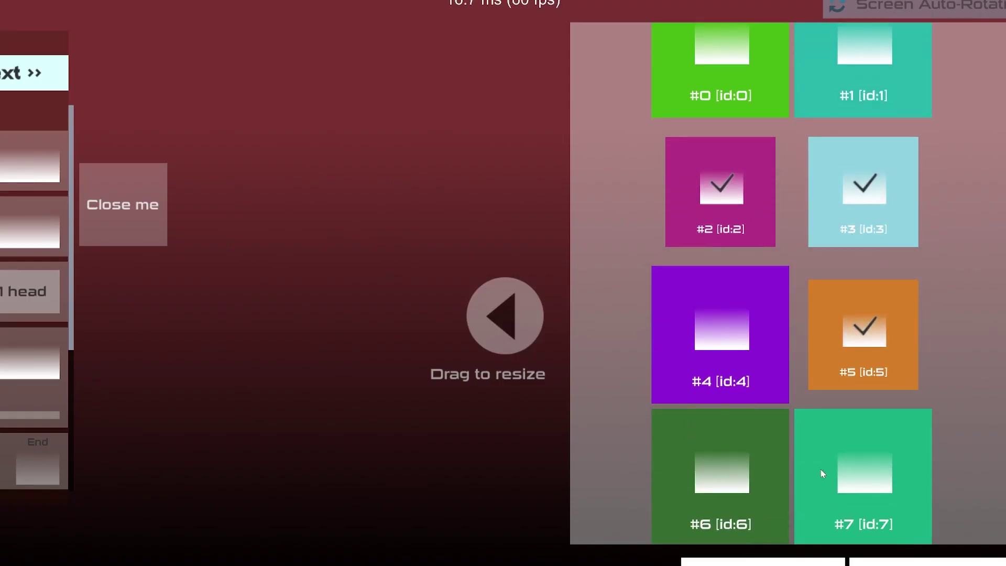
{"action": "left_click", "coordinate": [709, 373]}
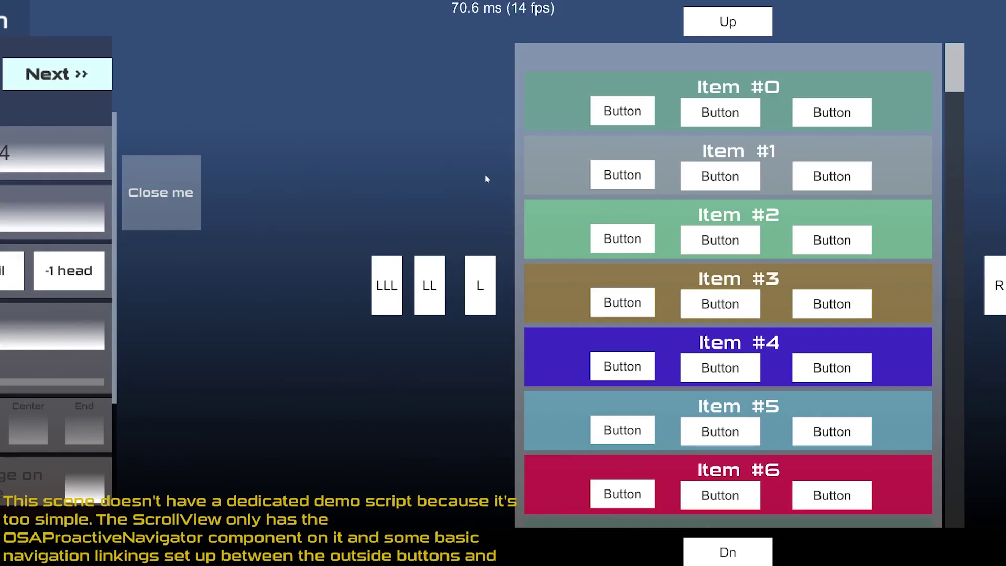
{"action": "left_click", "coordinate": [832, 306]}
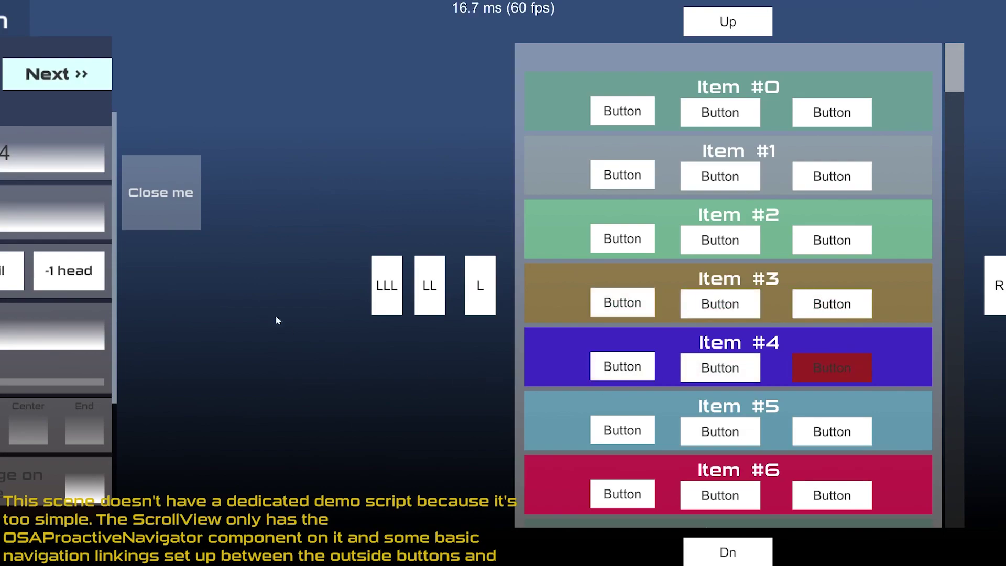
{"action": "left_click", "coordinate": [385, 304]}
Move the navigation selection to the LL button
{"action": "left_click", "coordinate": [429, 298]}
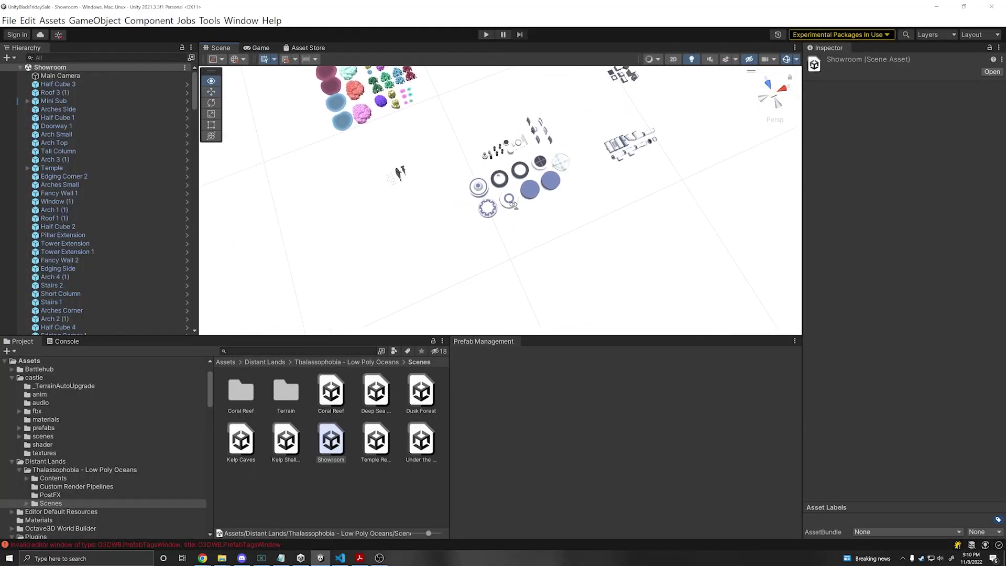
Tilt the Scene view from overhead down to eye level and fly past the coral models
{"action": "right_click_drag", "start_coordinate": [549, 202], "coordinate": [608, 209]}
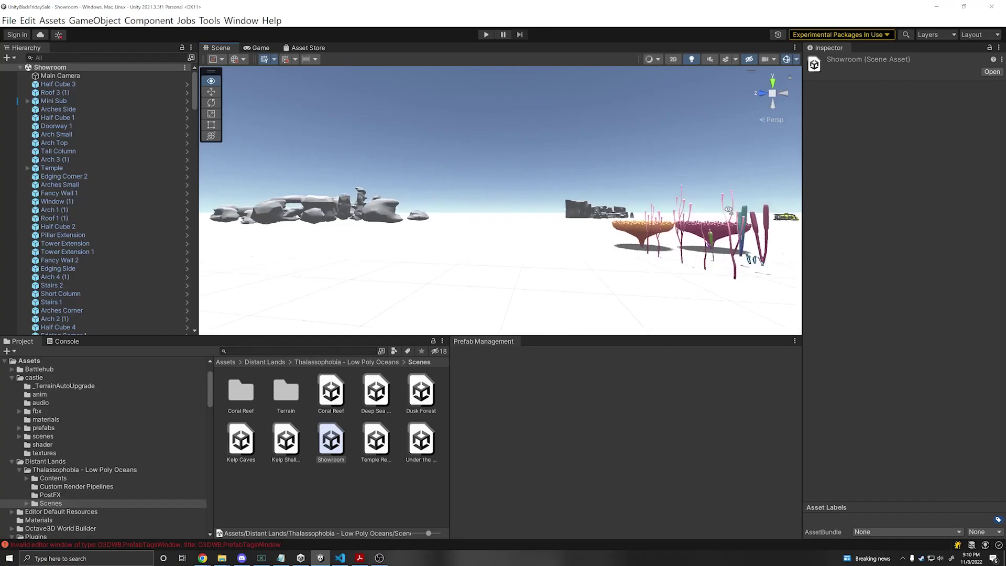
{"action": "right_click_drag", "start_coordinate": [728, 209], "coordinate": [637, 215]}
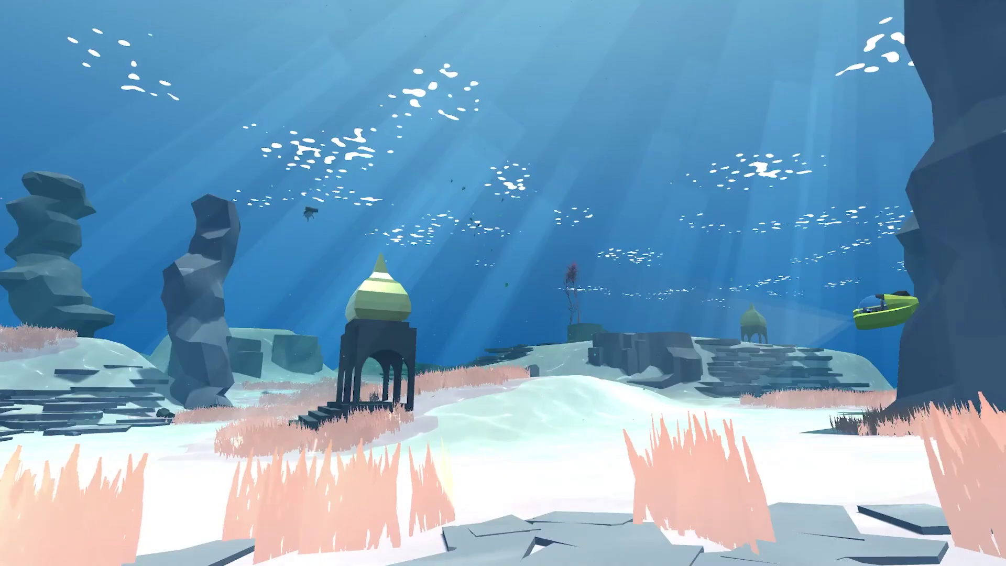